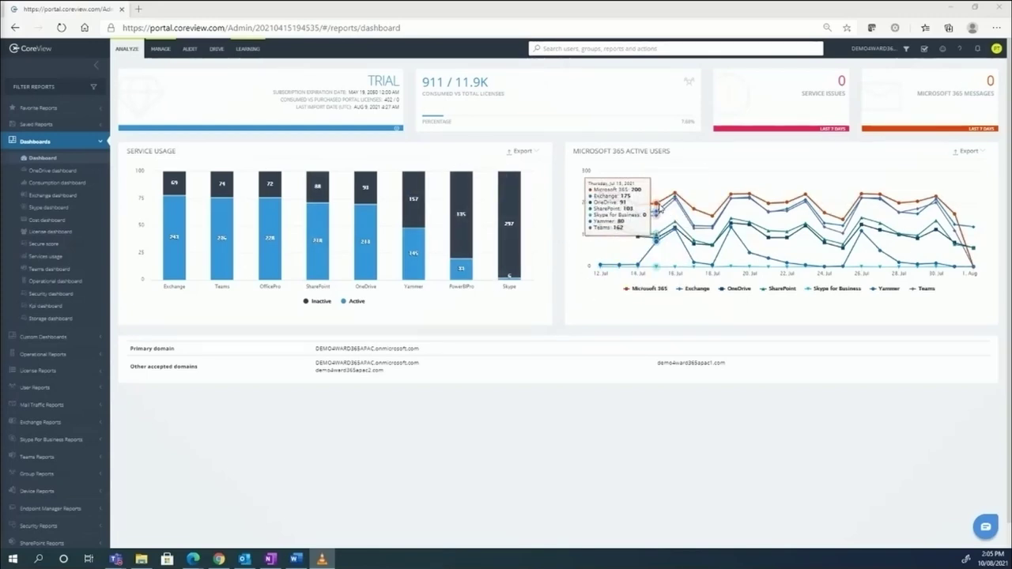
Open the license pool configuration page from license pool management.
{"action": "left_click", "coordinate": [995, 51]}
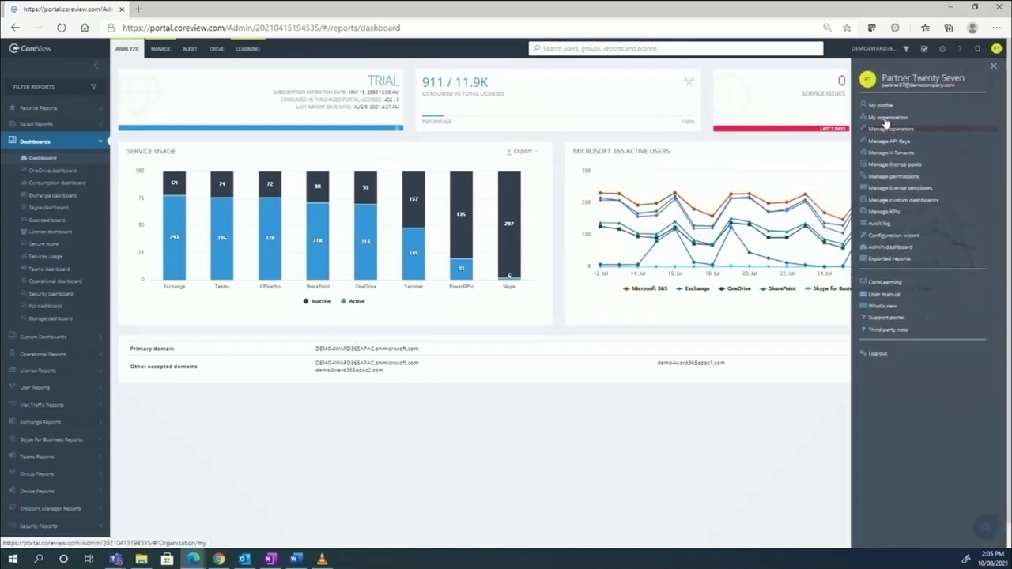
{"action": "left_click", "coordinate": [886, 164]}
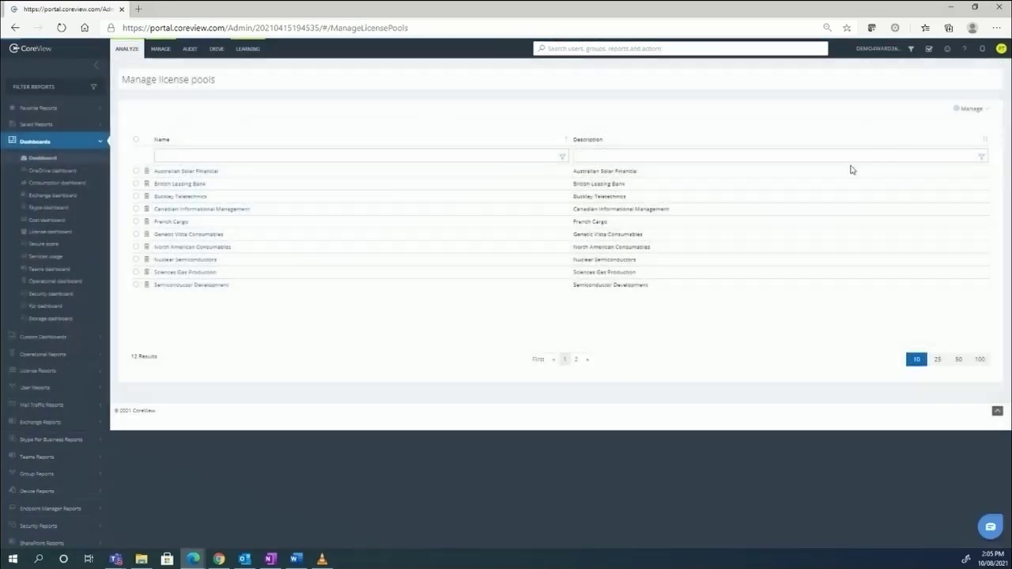
{"action": "left_click", "coordinate": [966, 109]}
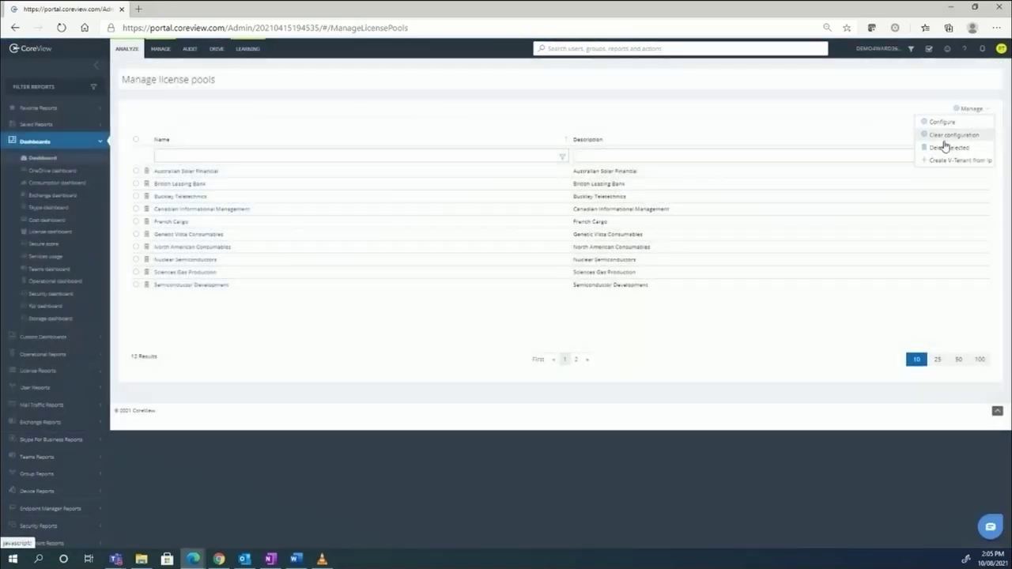
{"action": "left_click", "coordinate": [944, 148]}
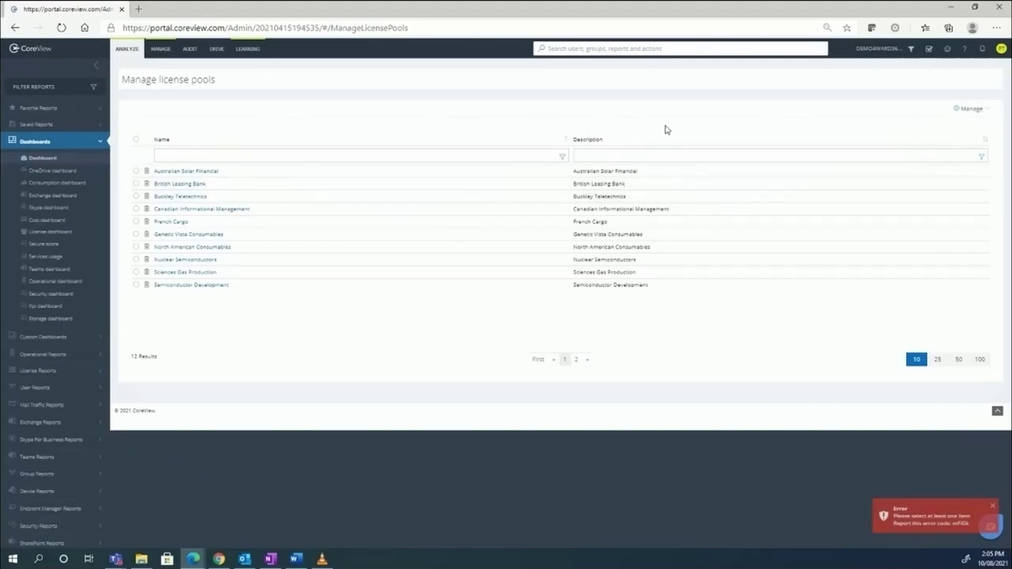
{"action": "left_click", "coordinate": [977, 112]}
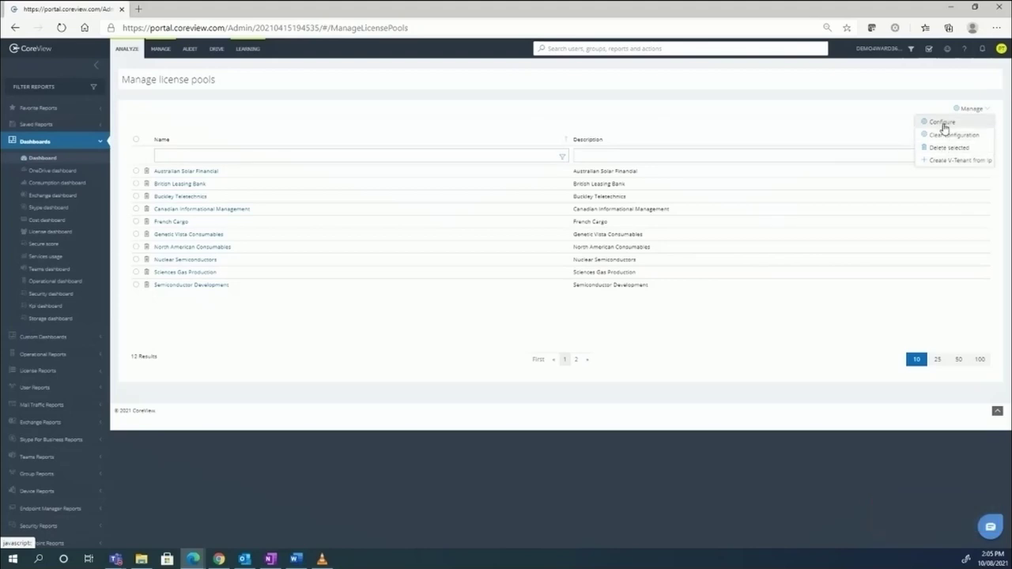
{"action": "left_click", "coordinate": [943, 124]}
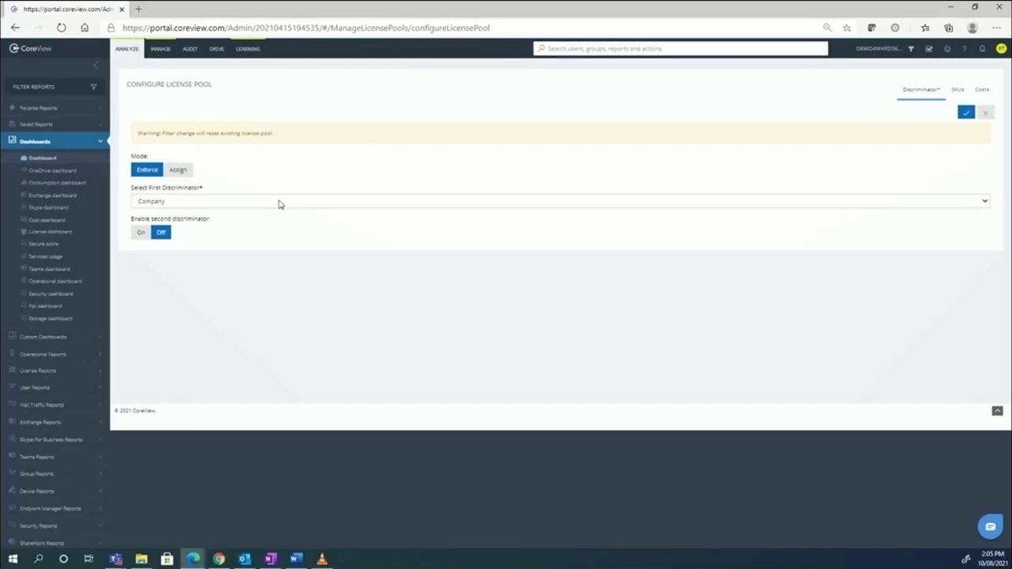
Review the available first discriminator fields and choose Company for the license pools.
{"action": "left_click", "coordinate": [278, 203]}
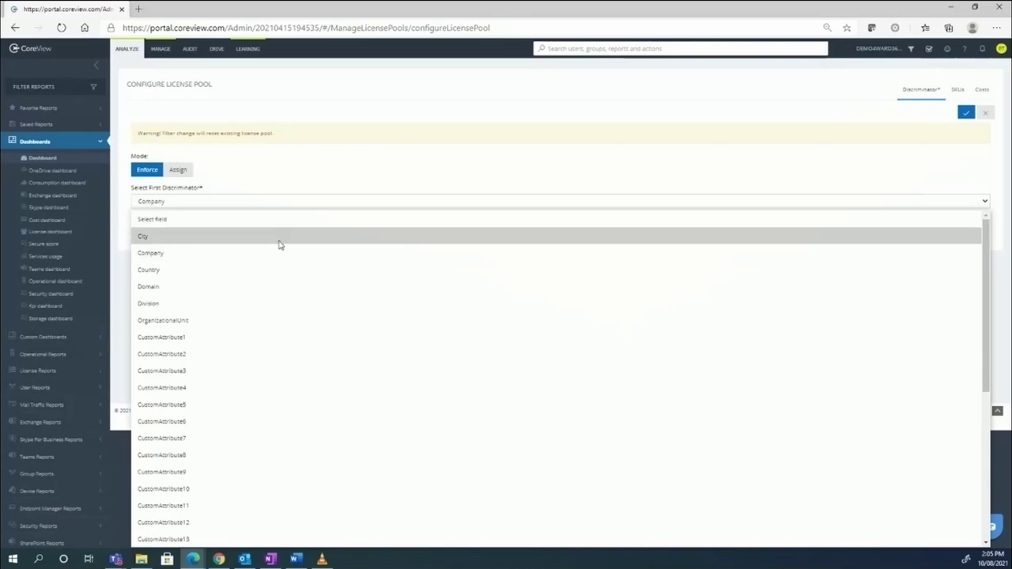
{"action": "scroll", "coordinate": [269, 282], "scroll_direction": "down", "scroll_amount": 1}
{"action": "scroll", "coordinate": [269, 282], "scroll_direction": "up", "scroll_amount": 1}
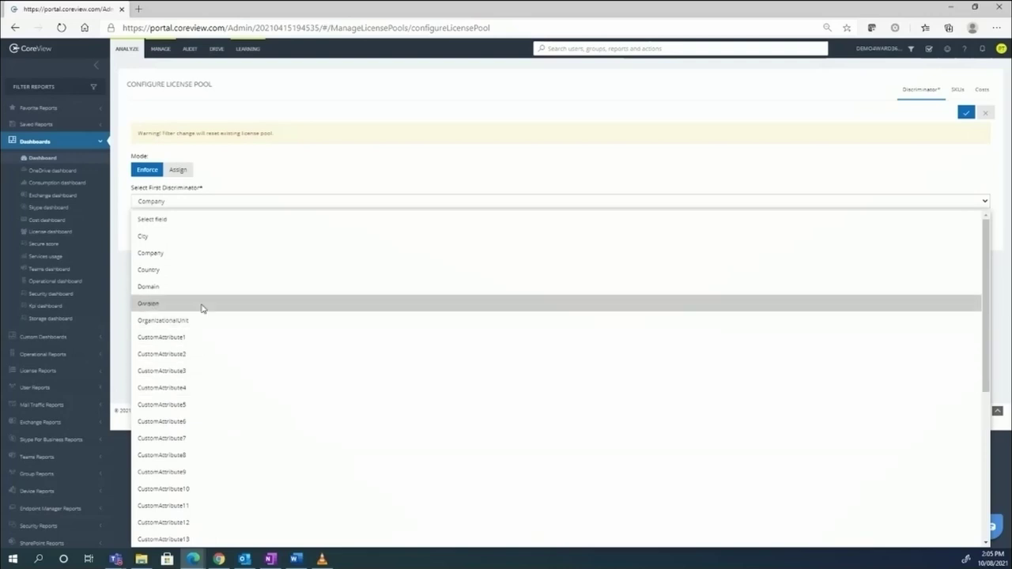
{"action": "left_click", "coordinate": [182, 258]}
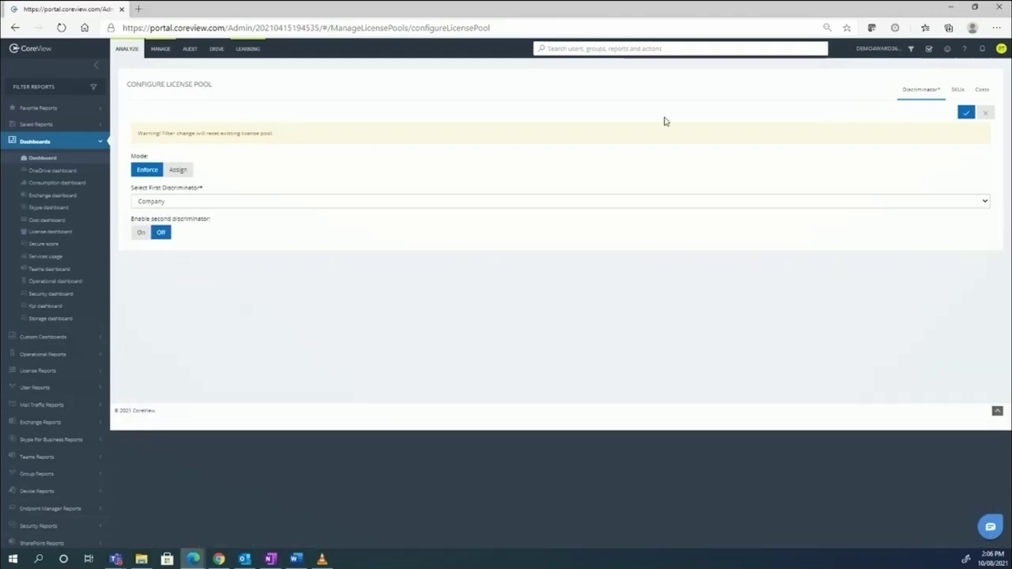
Add Microsoft 365 Phone System, Office 365 E3 and Office 365 E5 without PSTN Conferencing to the selected SKUs and save the configuration.
{"action": "left_click", "coordinate": [957, 91]}
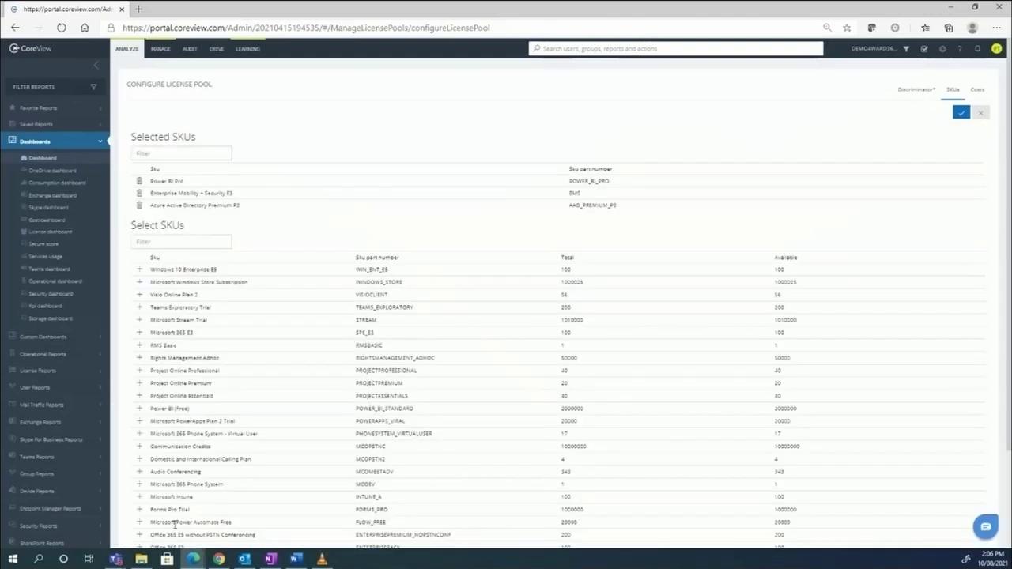
{"action": "scroll", "coordinate": [174, 524], "scroll_direction": "down", "scroll_amount": 1}
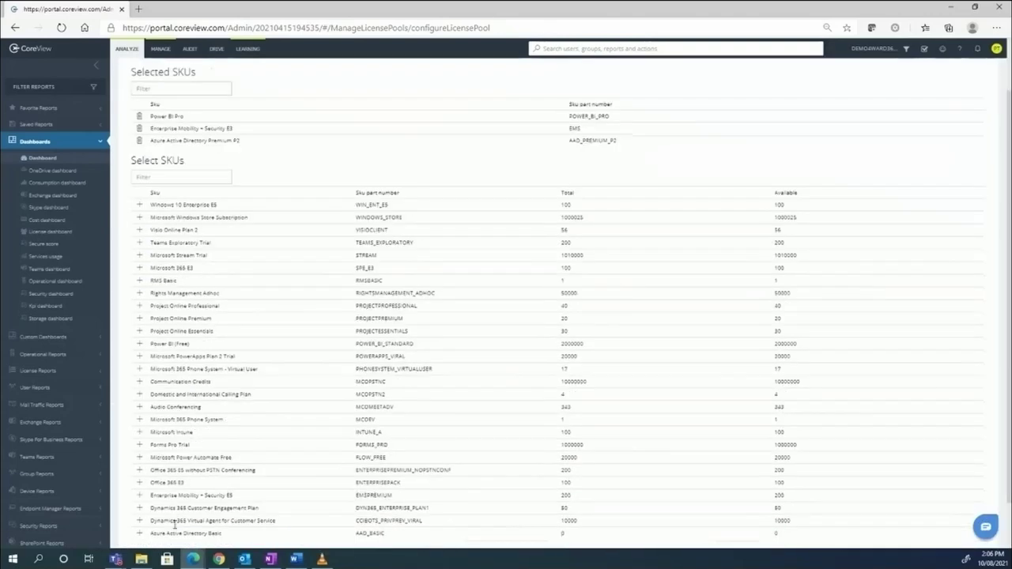
{"action": "left_click", "coordinate": [139, 420]}
{"action": "left_click", "coordinate": [139, 481]}
{"action": "scroll", "coordinate": [140, 484], "scroll_direction": "down", "scroll_amount": 1}
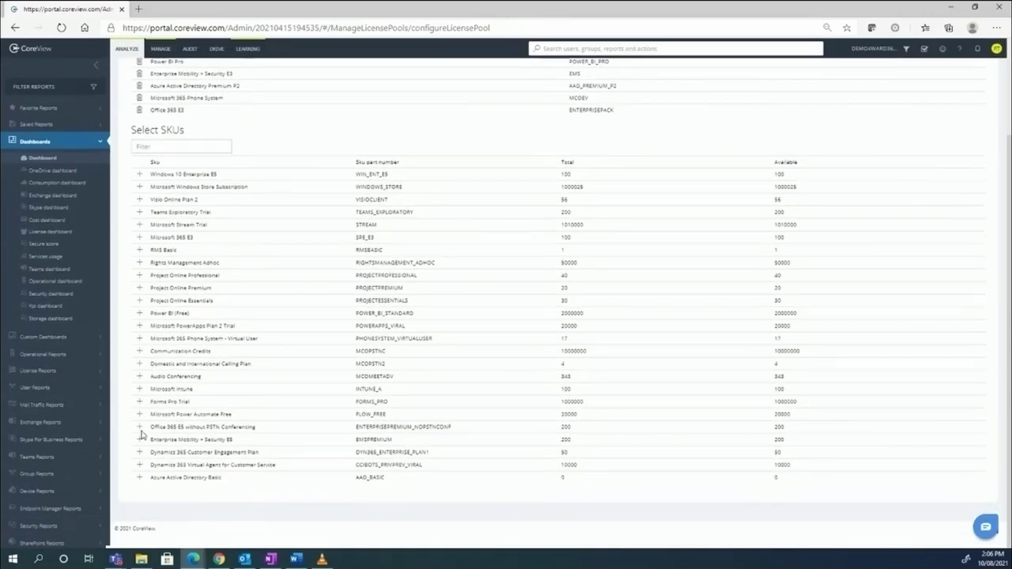
{"action": "left_click", "coordinate": [139, 429]}
{"action": "scroll", "coordinate": [673, 219], "scroll_direction": "up", "scroll_amount": 3}
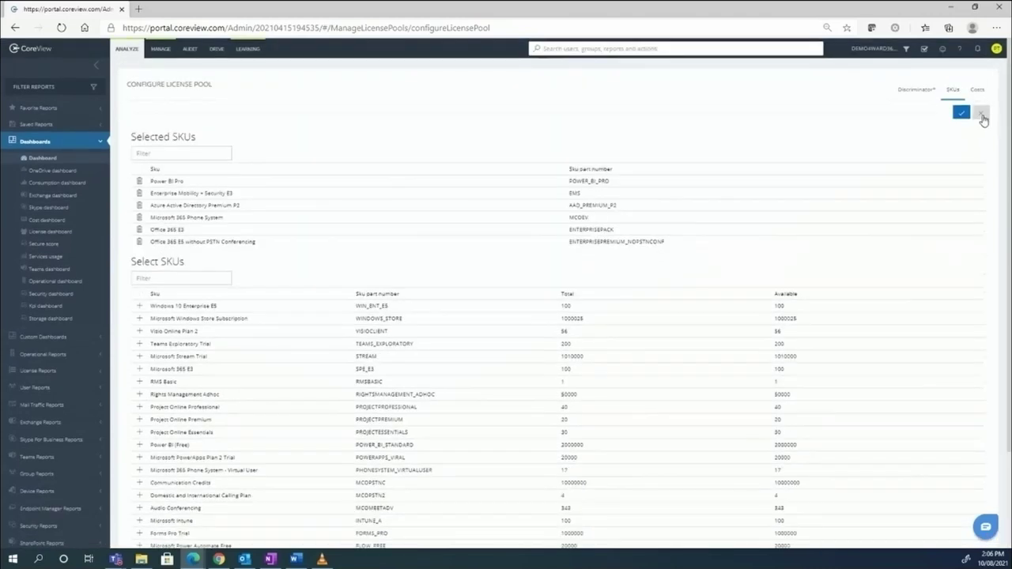
{"action": "left_click", "coordinate": [973, 113]}
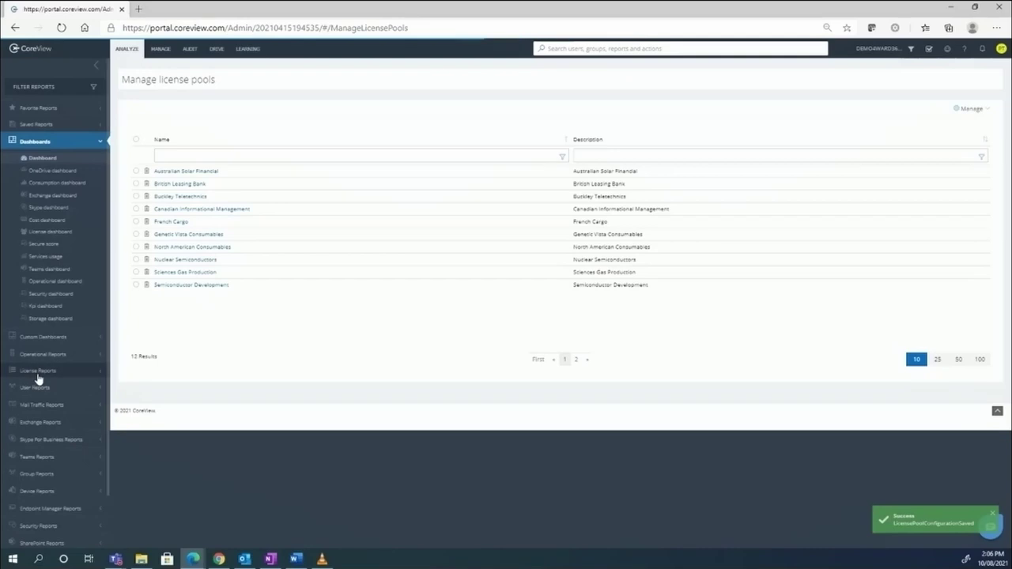
Open the License pool report and examine assigned, consumed and spare units per company across the SKU columns.
{"action": "left_click", "coordinate": [37, 371]}
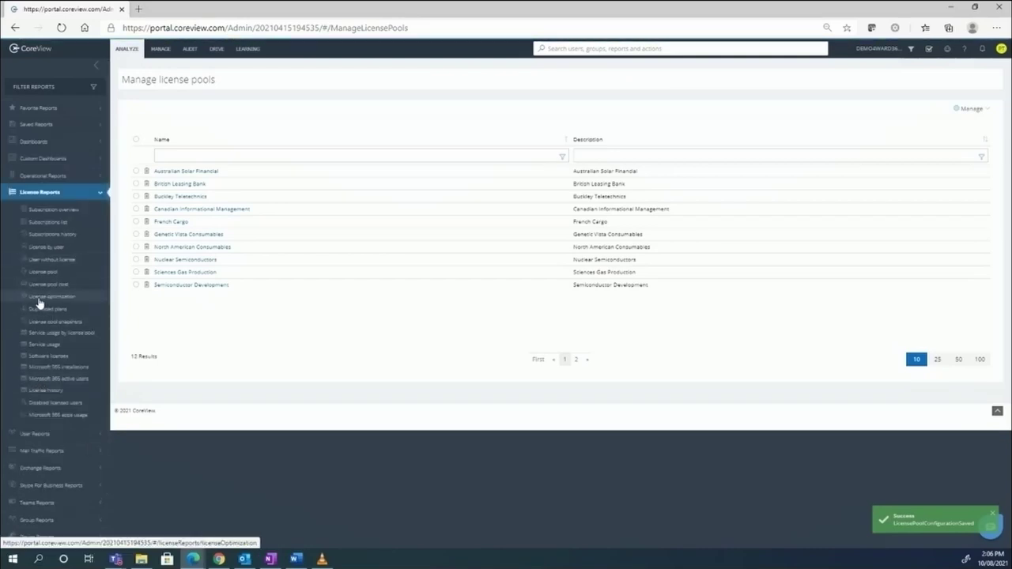
{"action": "left_click", "coordinate": [44, 272]}
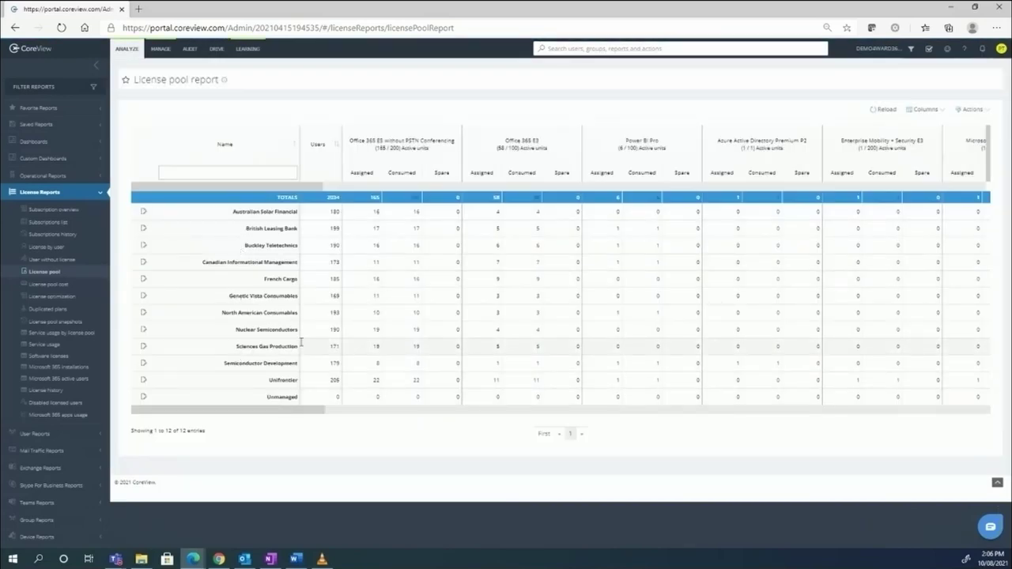
{"action": "scroll", "coordinate": [663, 276], "scroll_direction": "right", "scroll_amount": 3}
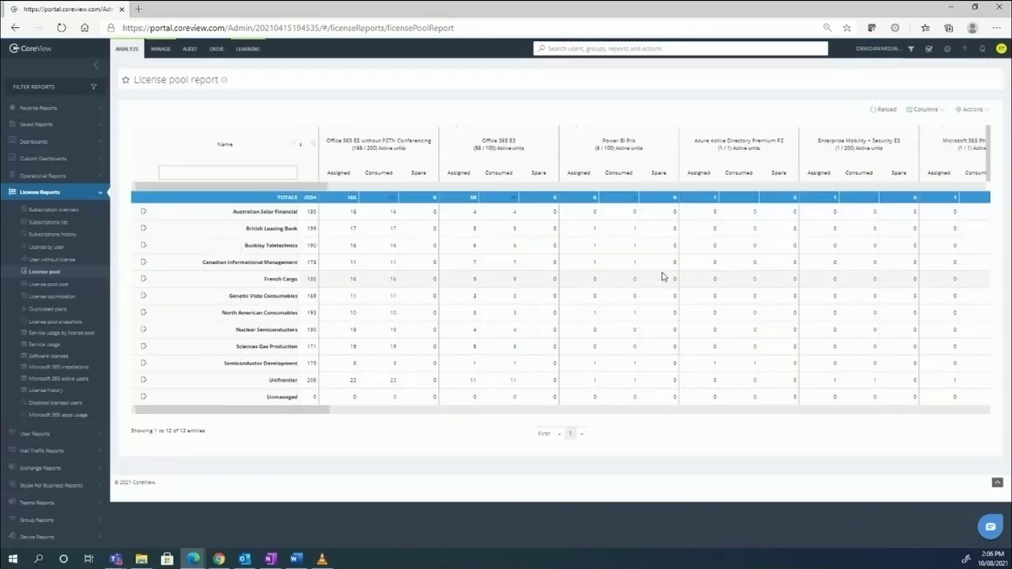
{"action": "scroll", "coordinate": [663, 276], "scroll_direction": "right", "scroll_amount": 4}
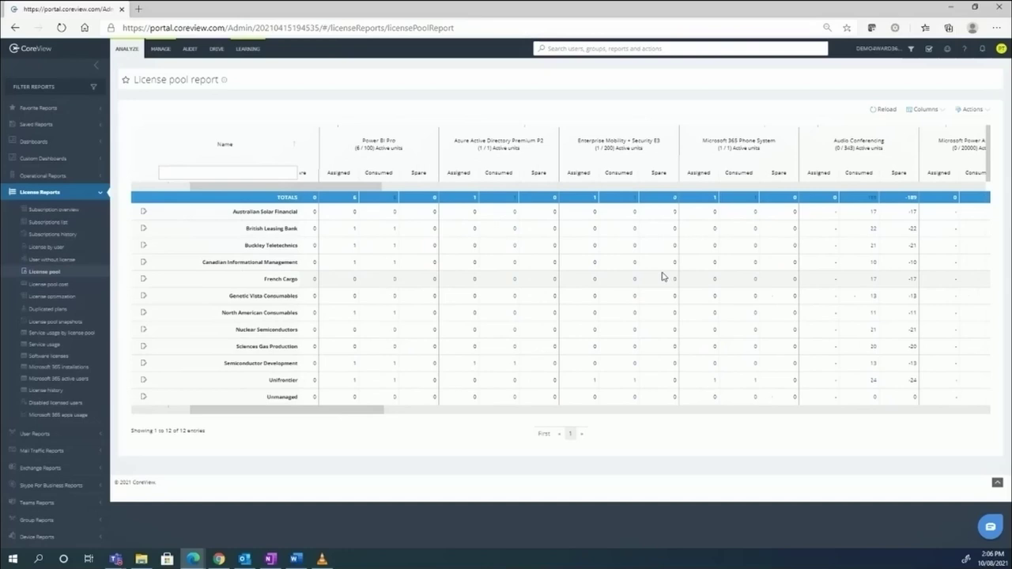
{"action": "scroll", "coordinate": [663, 276], "scroll_direction": "right", "scroll_amount": 1}
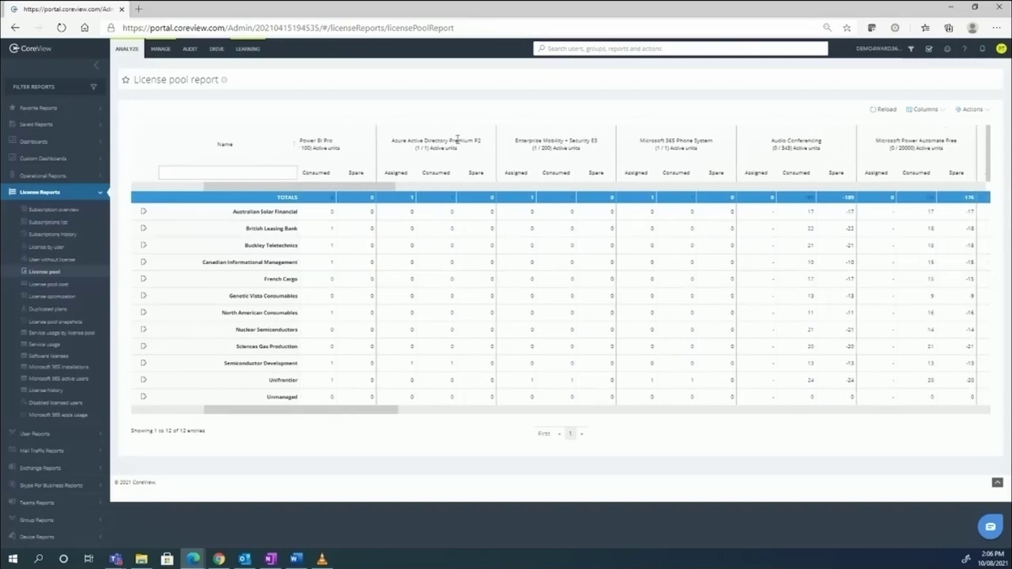
{"action": "scroll", "coordinate": [614, 202], "scroll_direction": "right", "scroll_amount": 1}
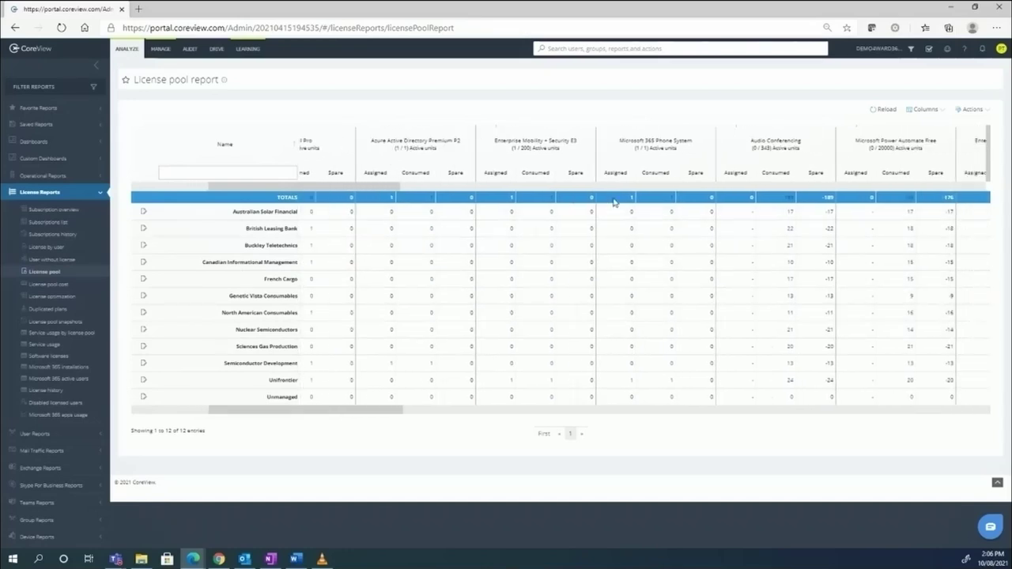
{"action": "scroll", "coordinate": [615, 201], "scroll_direction": "right", "scroll_amount": 5}
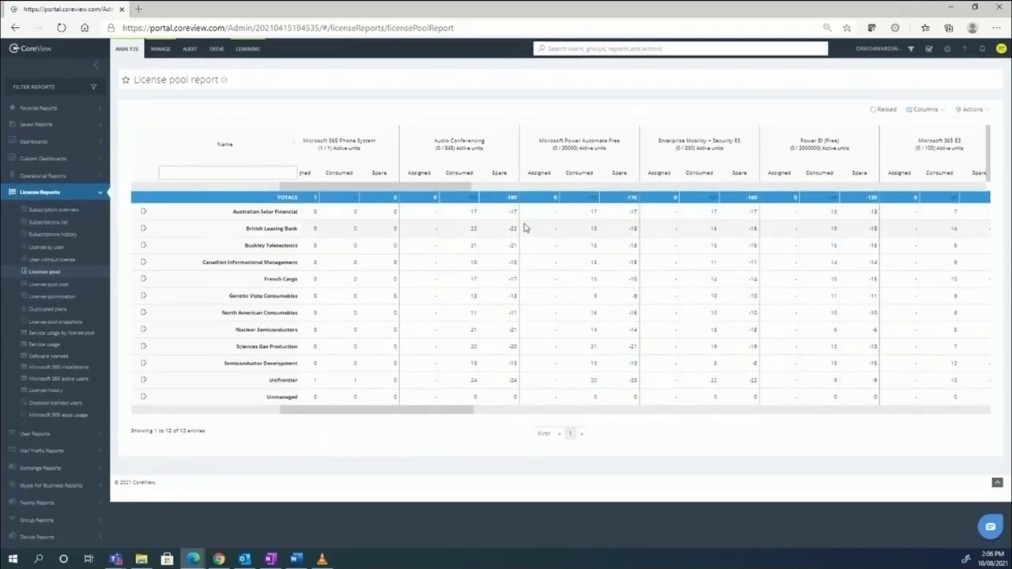
{"action": "scroll", "coordinate": [594, 229], "scroll_direction": "right", "scroll_amount": 5}
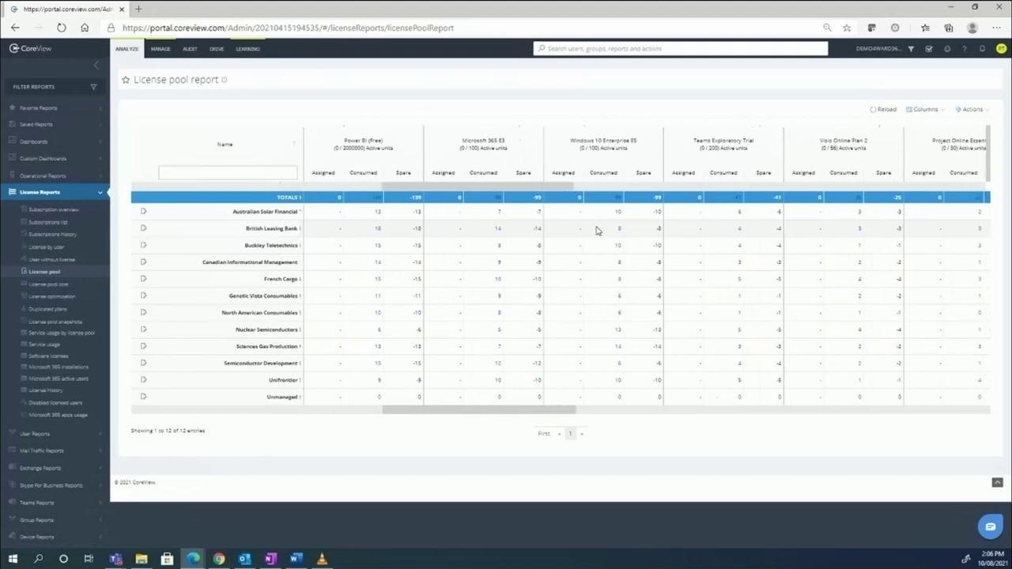
{"action": "scroll", "coordinate": [718, 272], "scroll_direction": "right", "scroll_amount": 5}
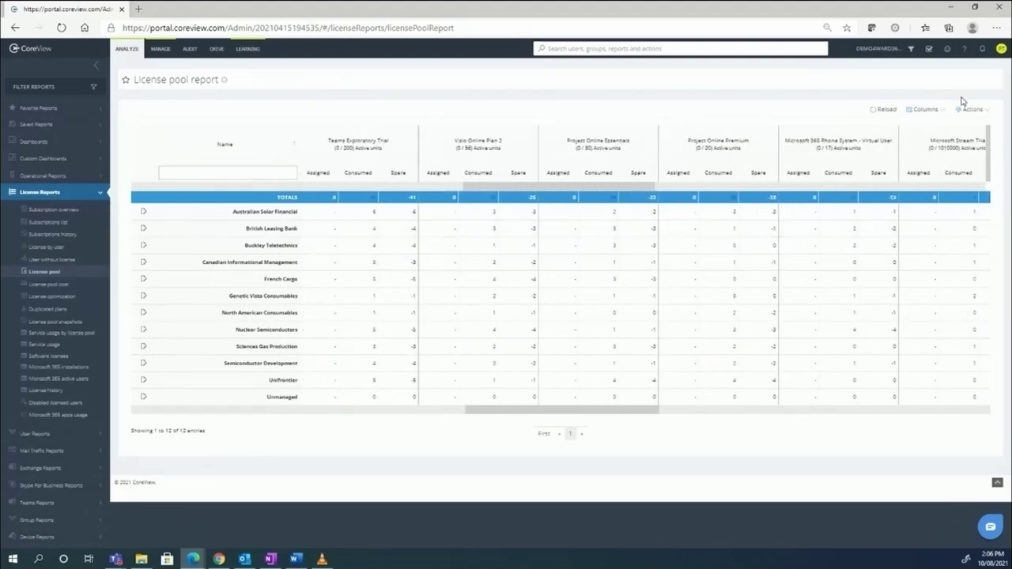
Select the Price per user and Currency columns for the license pool report.
{"action": "left_click", "coordinate": [927, 109]}
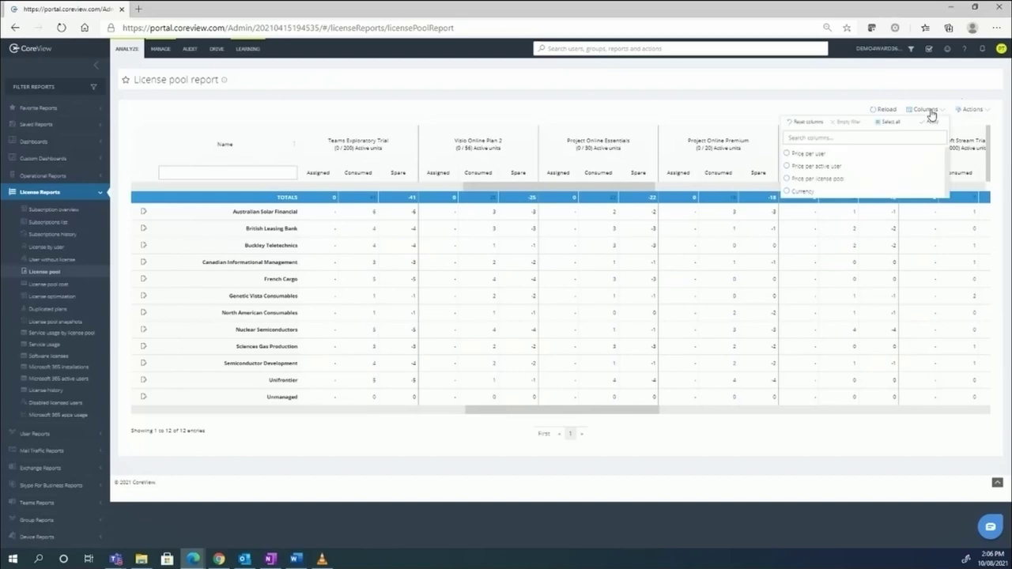
{"action": "left_click", "coordinate": [804, 155]}
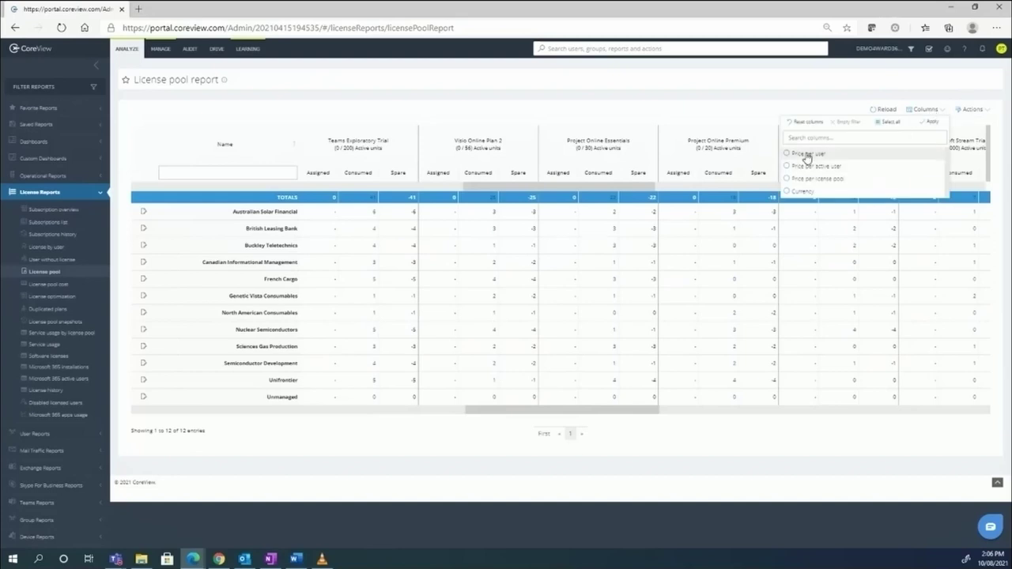
{"action": "left_click", "coordinate": [796, 193]}
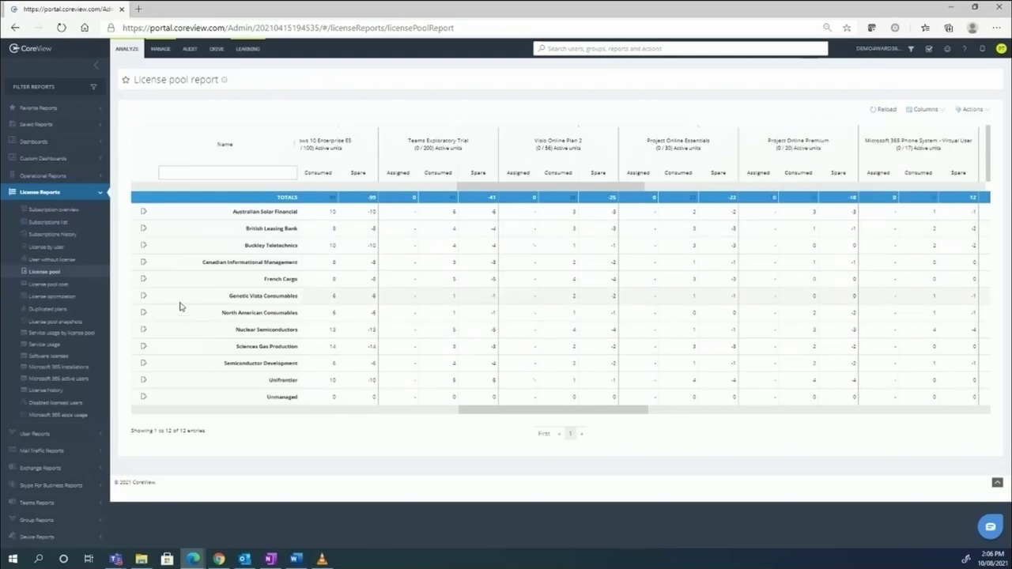
Open the Countries V-Tenant from V-Tenant management.
{"action": "left_click", "coordinate": [998, 50]}
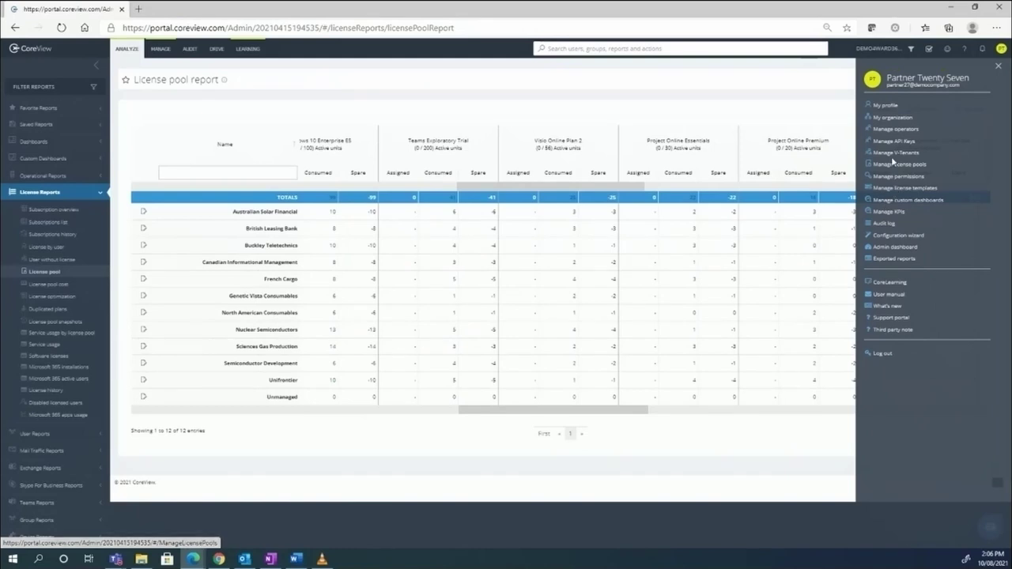
{"action": "left_click", "coordinate": [894, 154]}
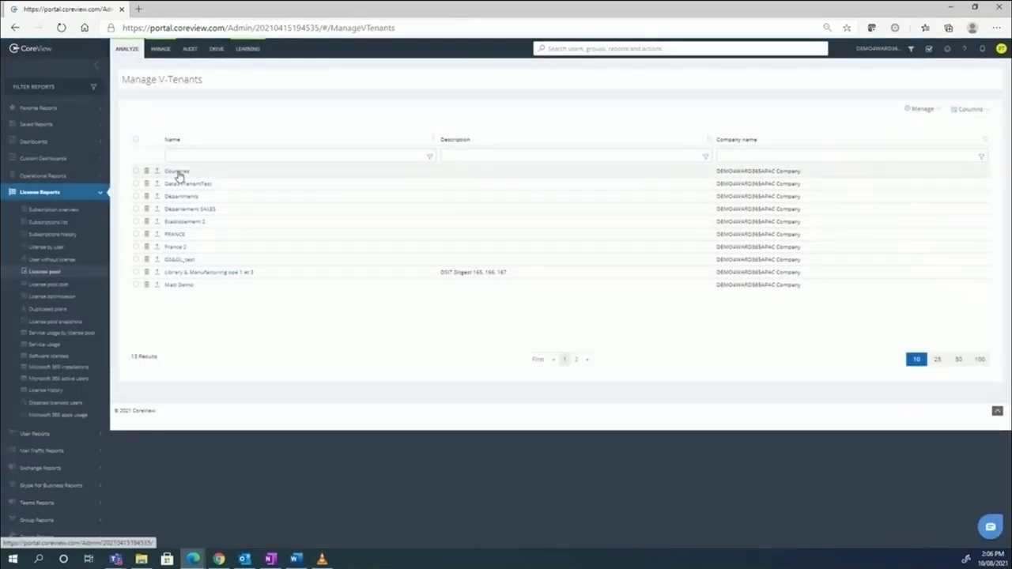
{"action": "left_click", "coordinate": [178, 171]}
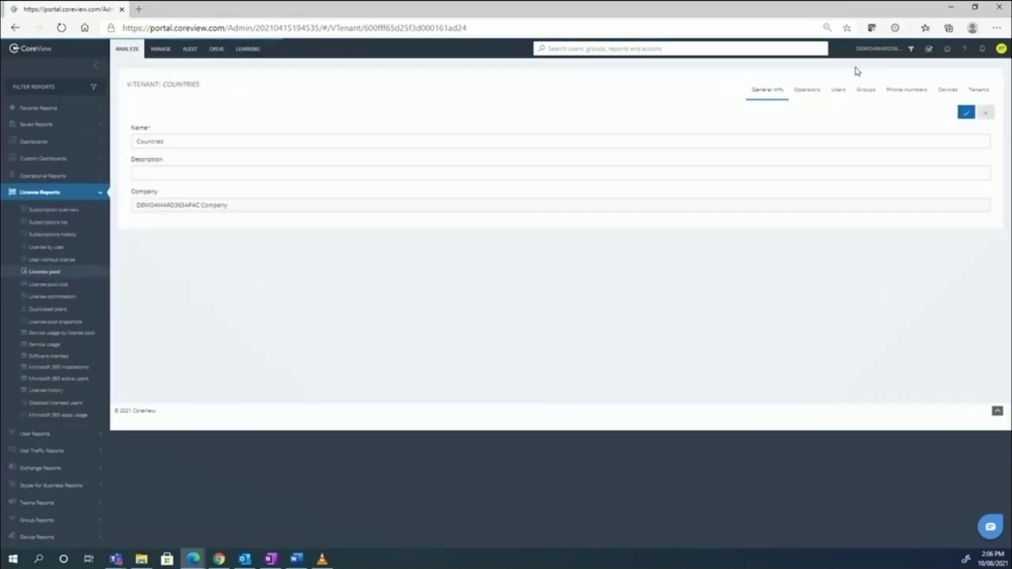
Examine the Countries V-Tenant's operators, users, devices, phone numbers and groups settings, including the groups' delegation filters.
{"action": "left_click", "coordinate": [805, 91]}
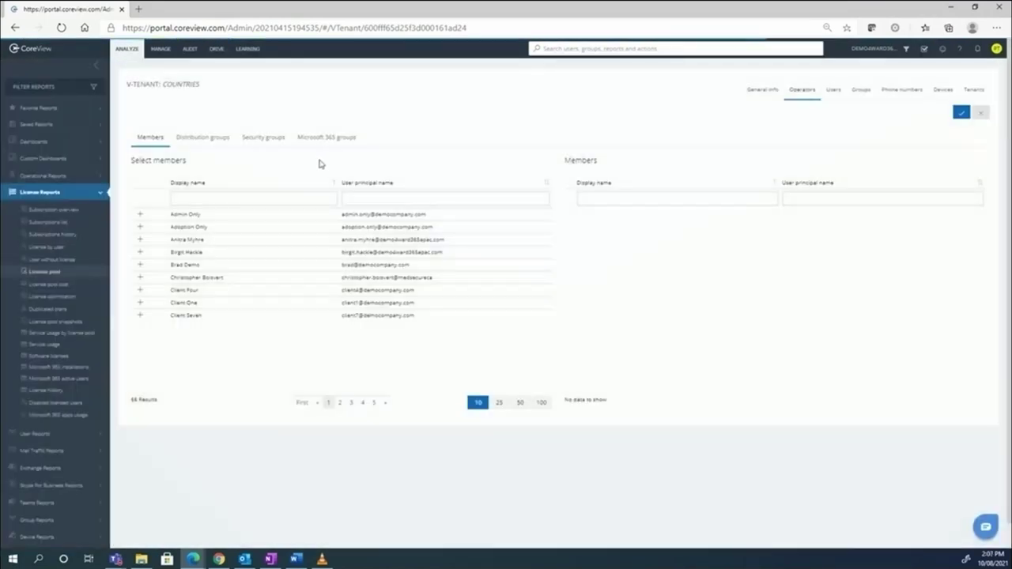
{"action": "left_click", "coordinate": [838, 90]}
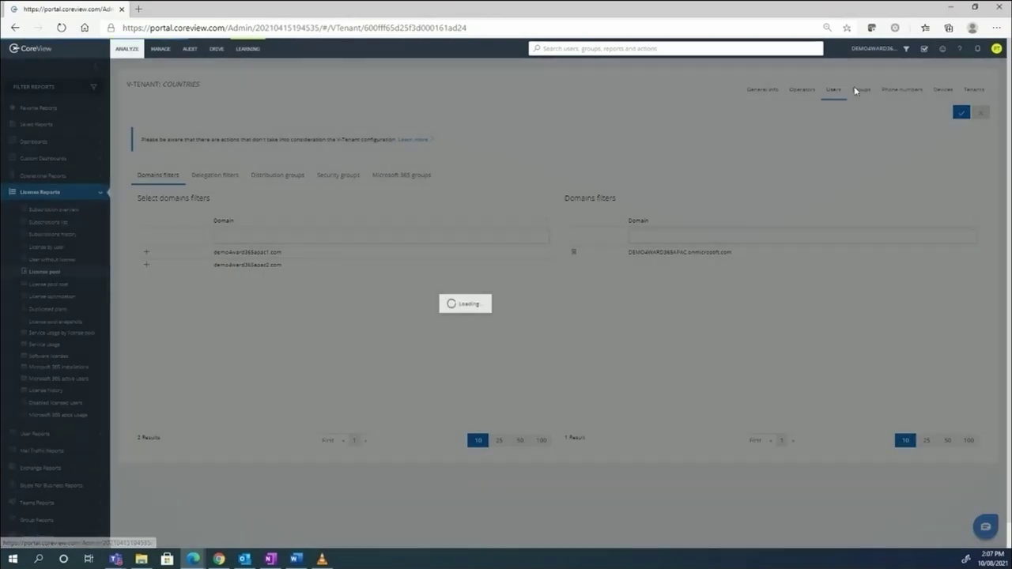
{"action": "left_click", "coordinate": [974, 91]}
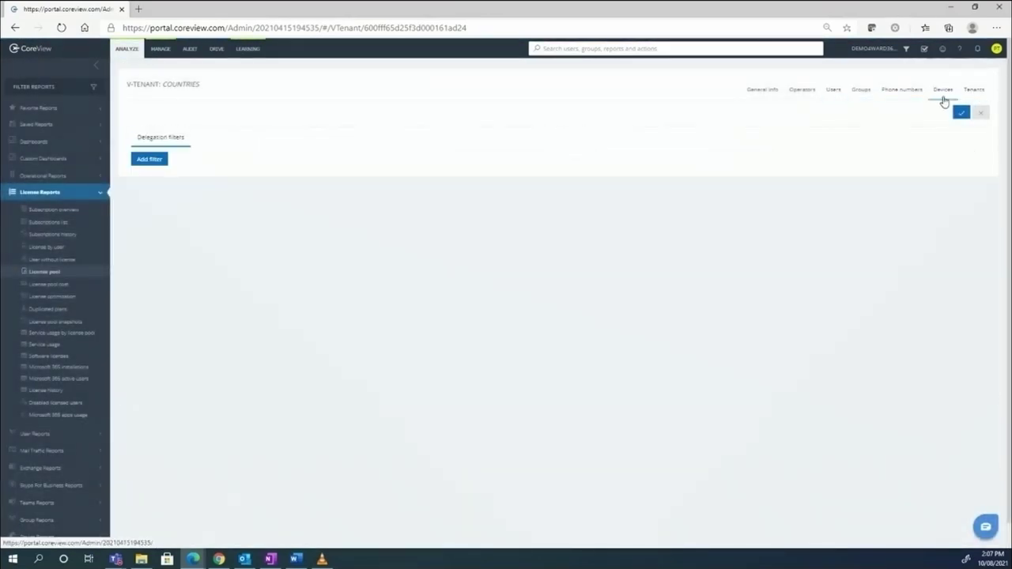
{"action": "left_click", "coordinate": [886, 92]}
{"action": "left_click", "coordinate": [853, 94]}
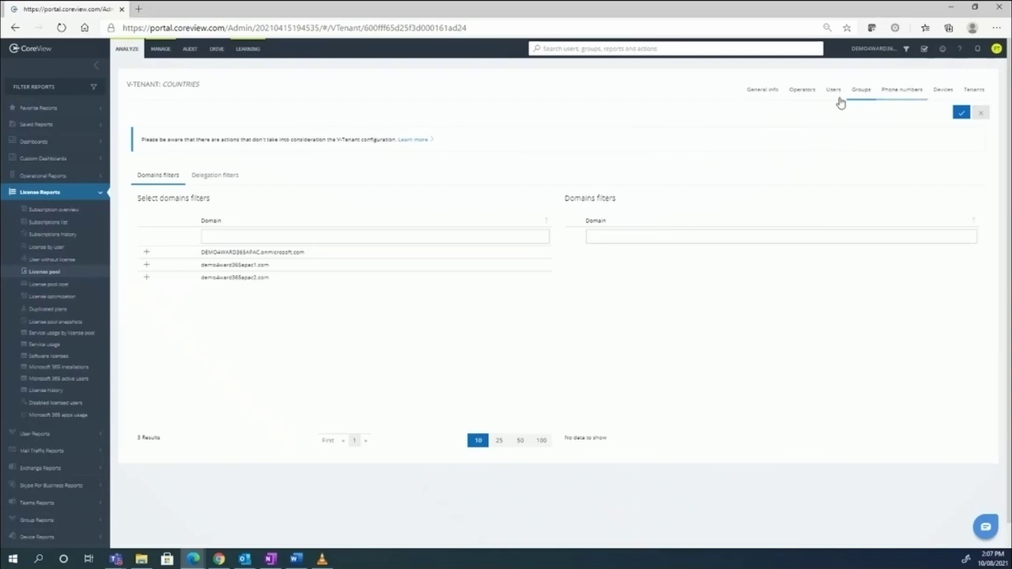
{"action": "left_click", "coordinate": [214, 179]}
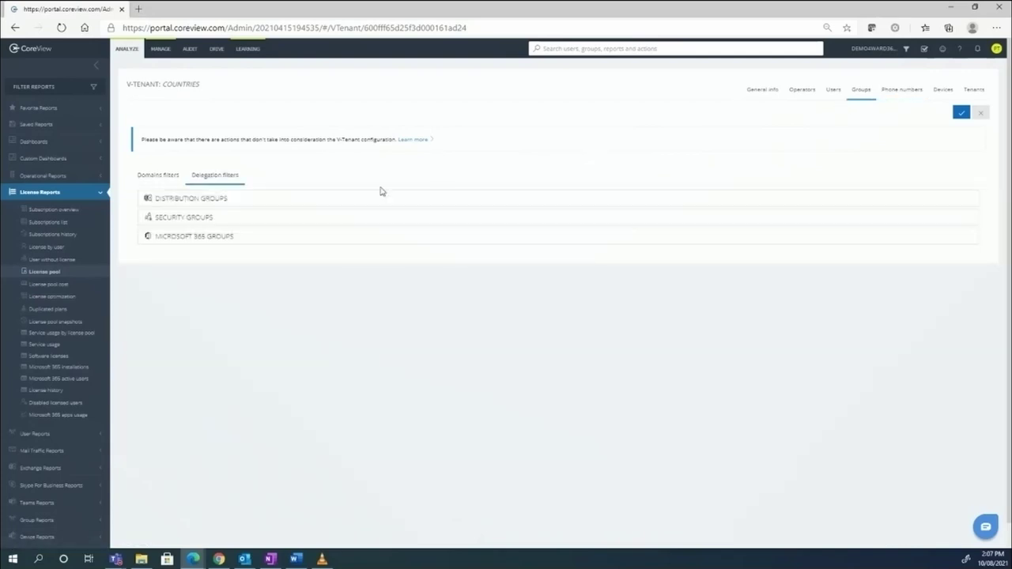
{"action": "left_click", "coordinate": [830, 94]}
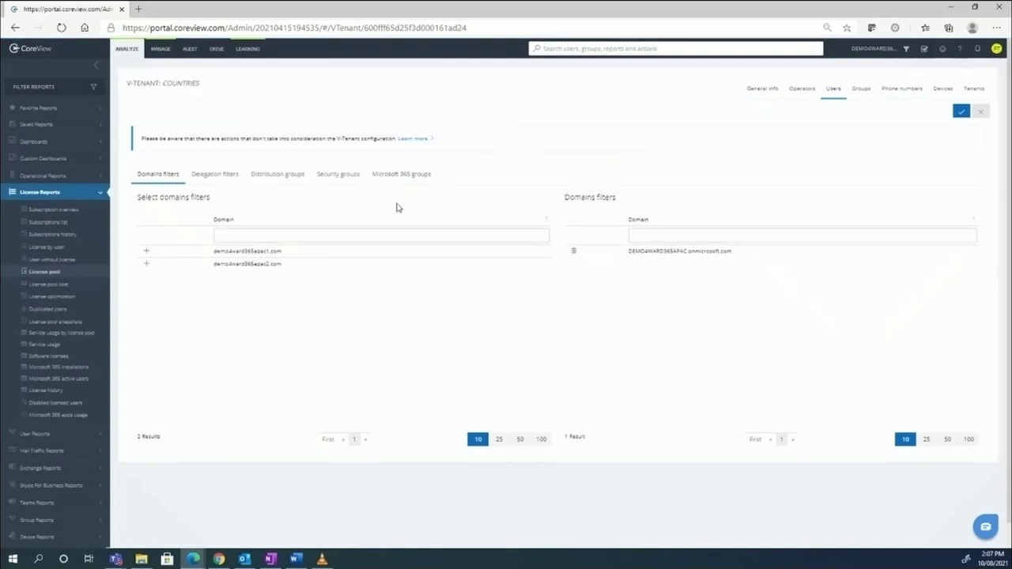
Review the Countries V-Tenant's user domain filters and its list of selectable operator members.
{"action": "scroll", "coordinate": [398, 208], "scroll_direction": "down", "scroll_amount": 1}
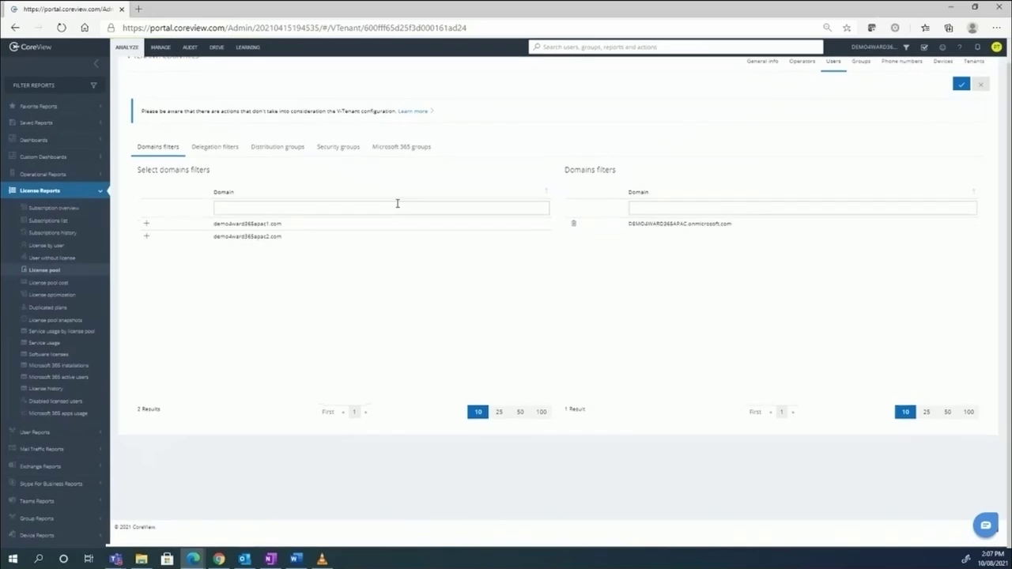
{"action": "left_click", "coordinate": [818, 68]}
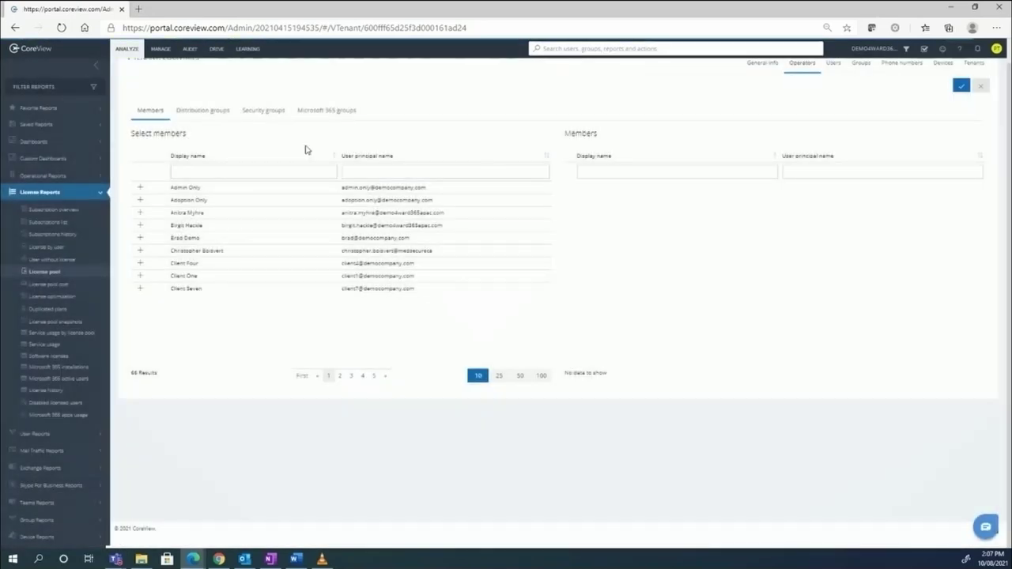
{"action": "scroll", "coordinate": [308, 150], "scroll_direction": "up", "scroll_amount": 1}
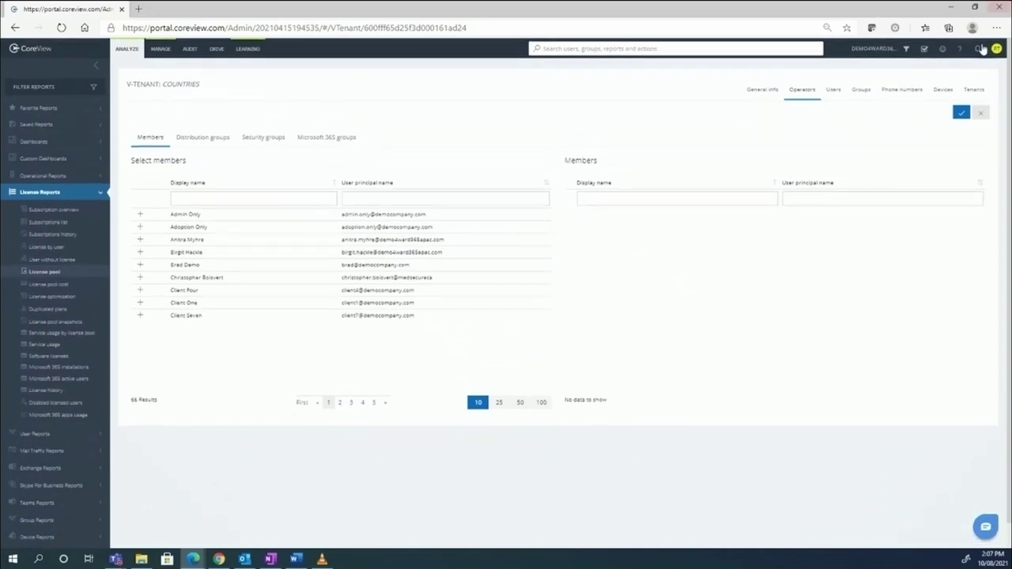
Open the Help Desk permission from permission management.
{"action": "left_click", "coordinate": [997, 50]}
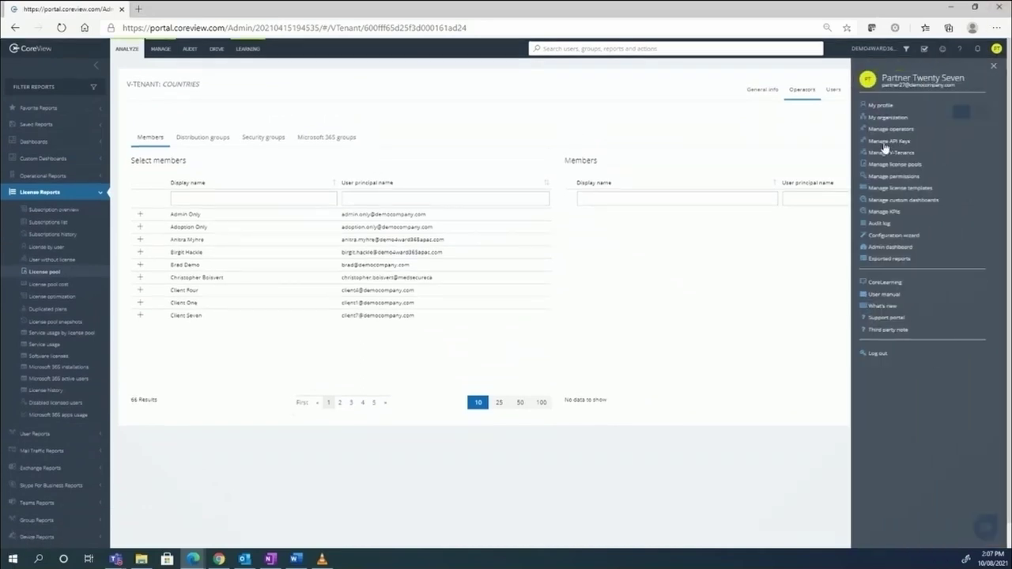
{"action": "left_click", "coordinate": [880, 177]}
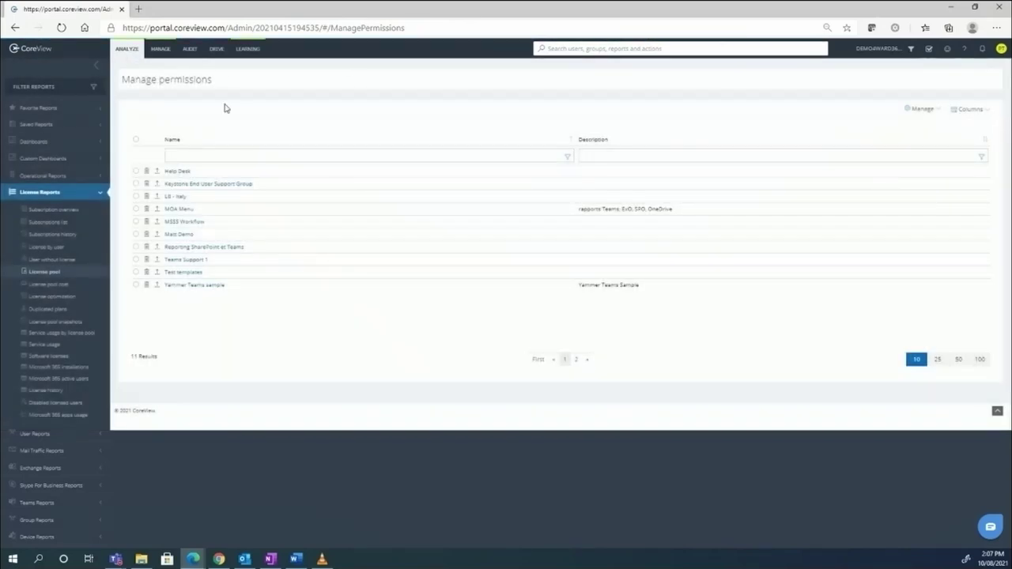
{"action": "left_click", "coordinate": [175, 171]}
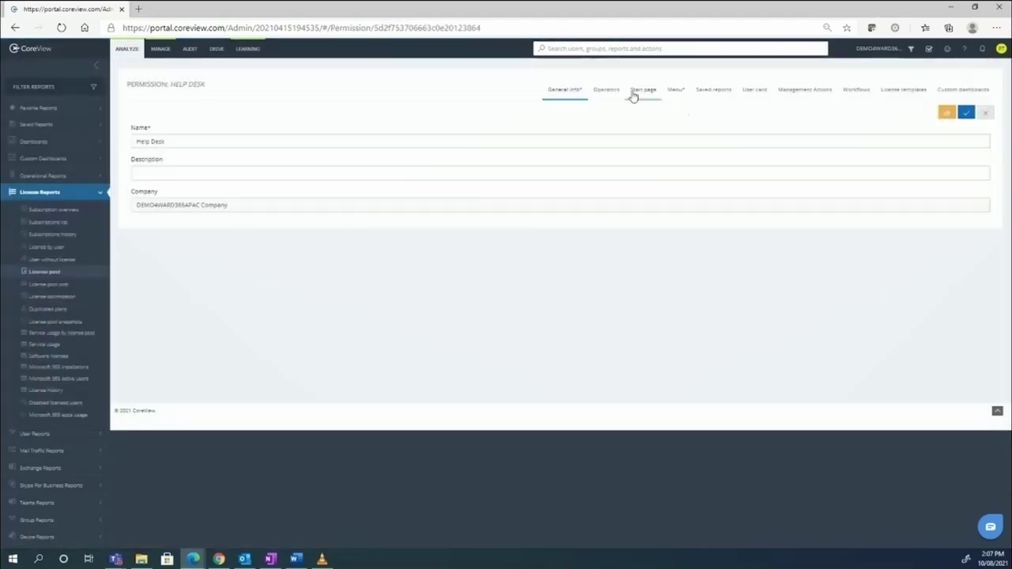
Add an operator to the Help Desk permission's members and remove the same operator again.
{"action": "left_click", "coordinate": [608, 90]}
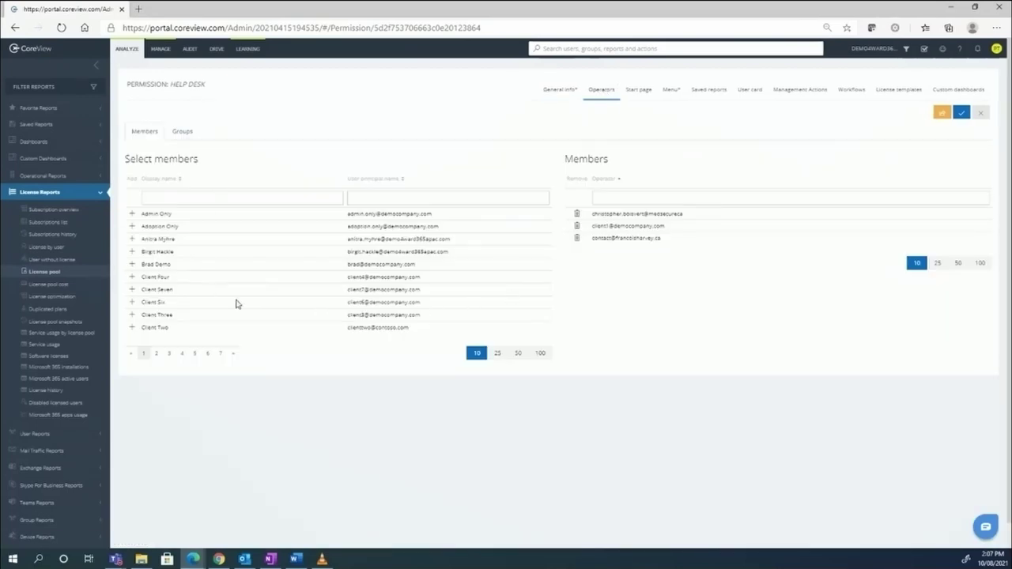
{"action": "left_click", "coordinate": [133, 253]}
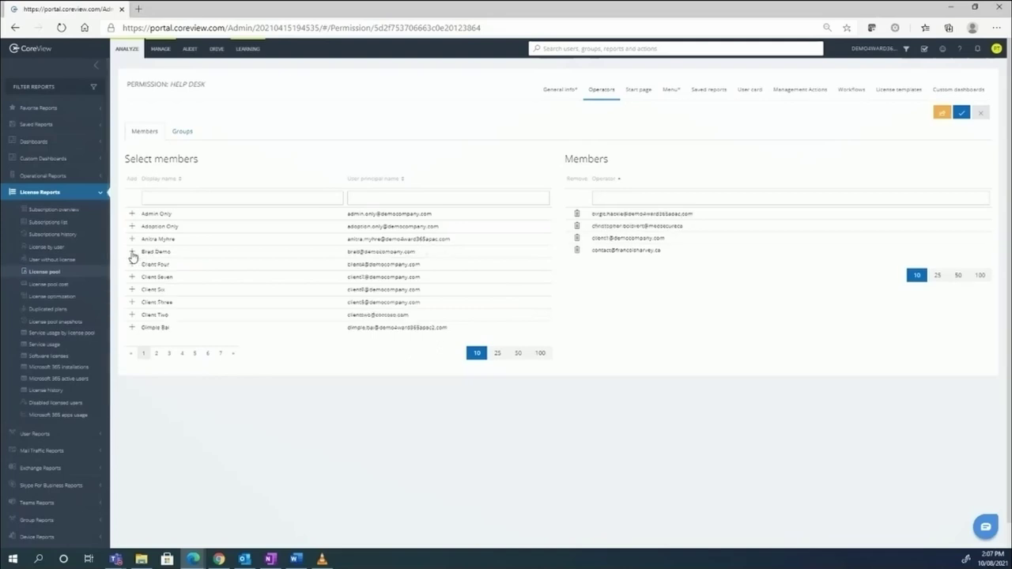
{"action": "left_click", "coordinate": [578, 215]}
Examine the Help Desk permission's start page and the menu items selected under Analyze and Manage.
{"action": "left_click", "coordinate": [639, 91]}
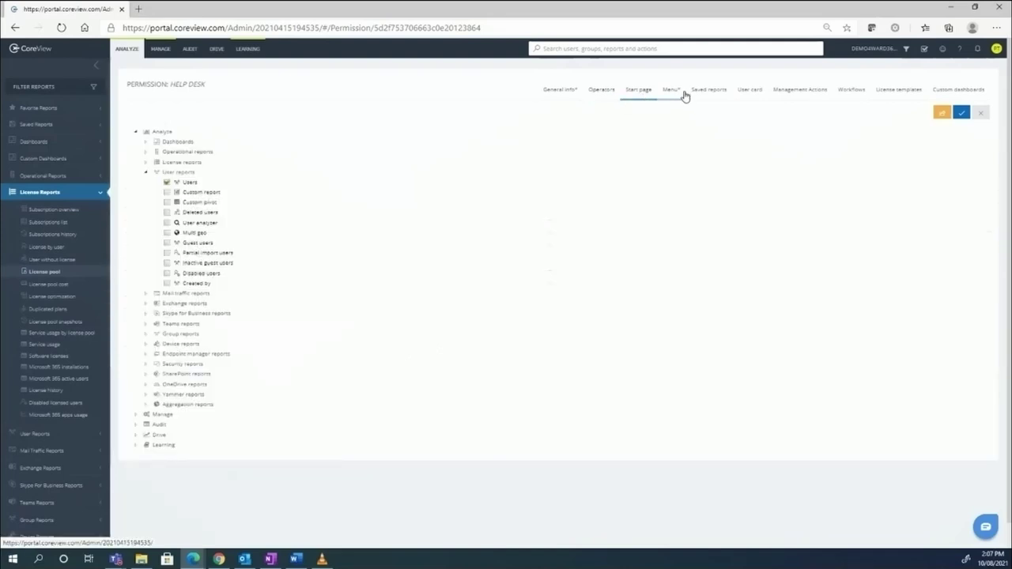
{"action": "left_click", "coordinate": [673, 91]}
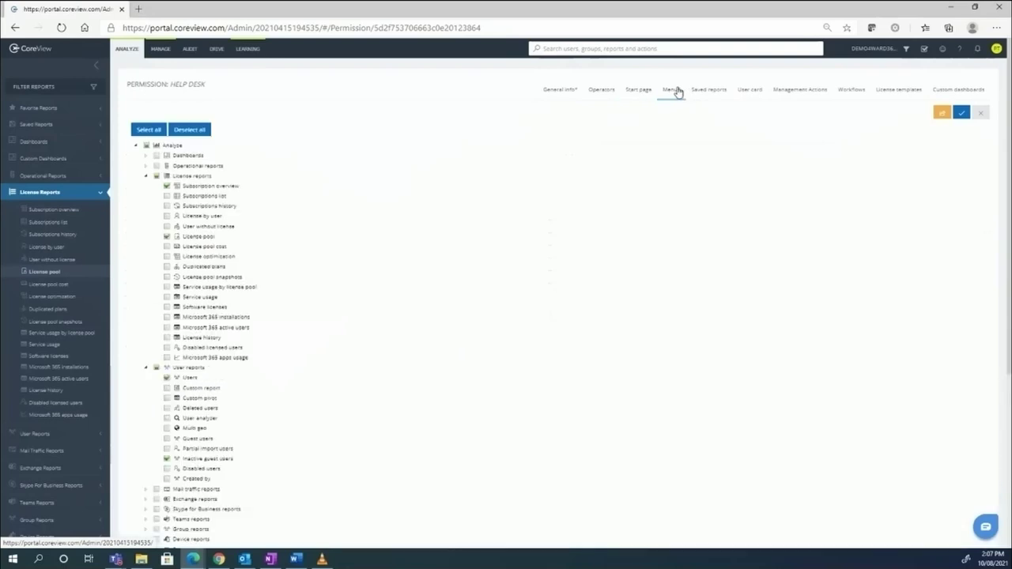
{"action": "scroll", "coordinate": [271, 343], "scroll_direction": "down", "scroll_amount": 2}
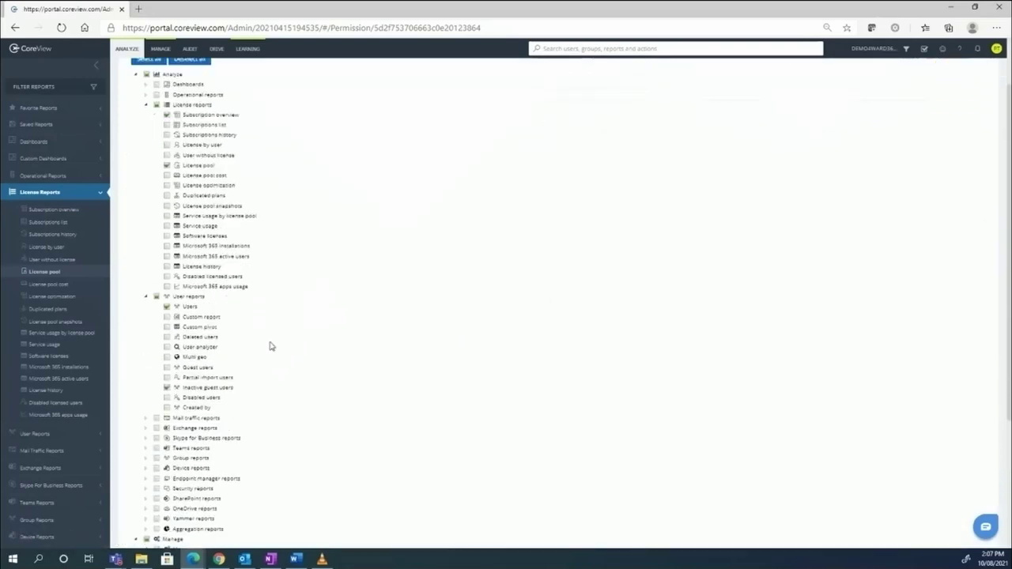
{"action": "scroll", "coordinate": [224, 431], "scroll_direction": "down", "scroll_amount": 3}
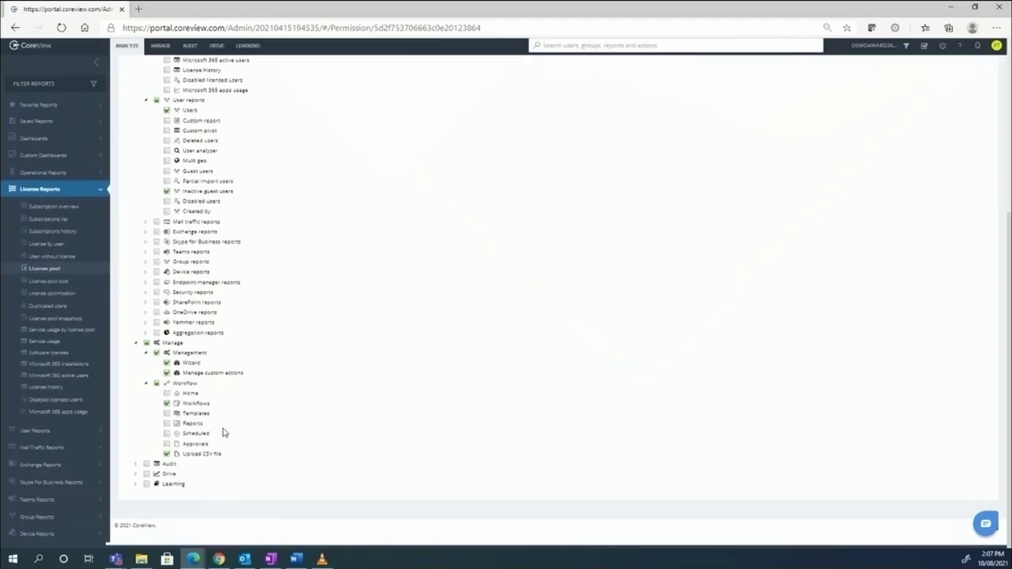
{"action": "scroll", "coordinate": [224, 431], "scroll_direction": "up", "scroll_amount": 5}
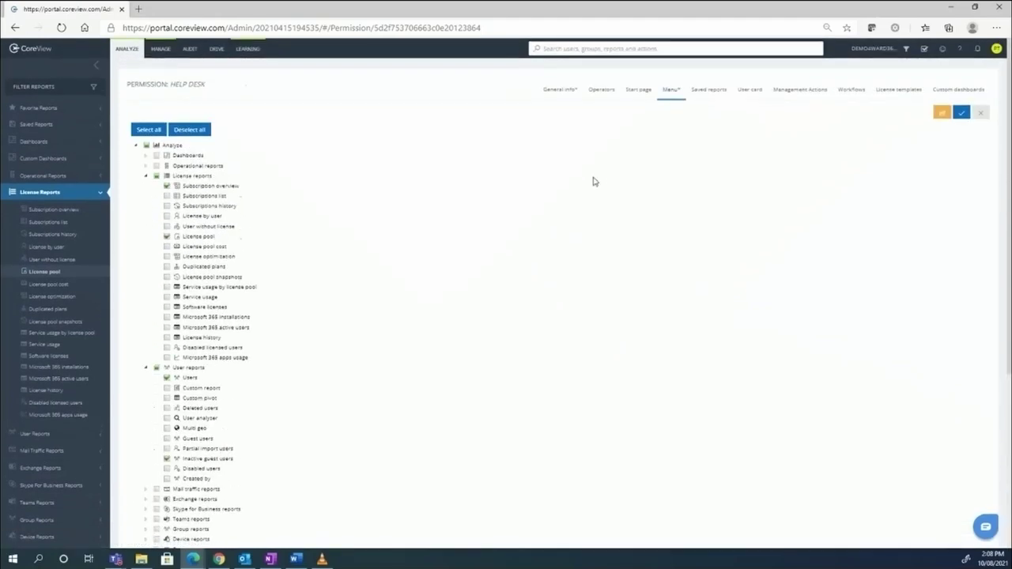
Enable the AddNewUser management action for the Help Desk permission and review the available Teams actions.
{"action": "left_click", "coordinate": [801, 92]}
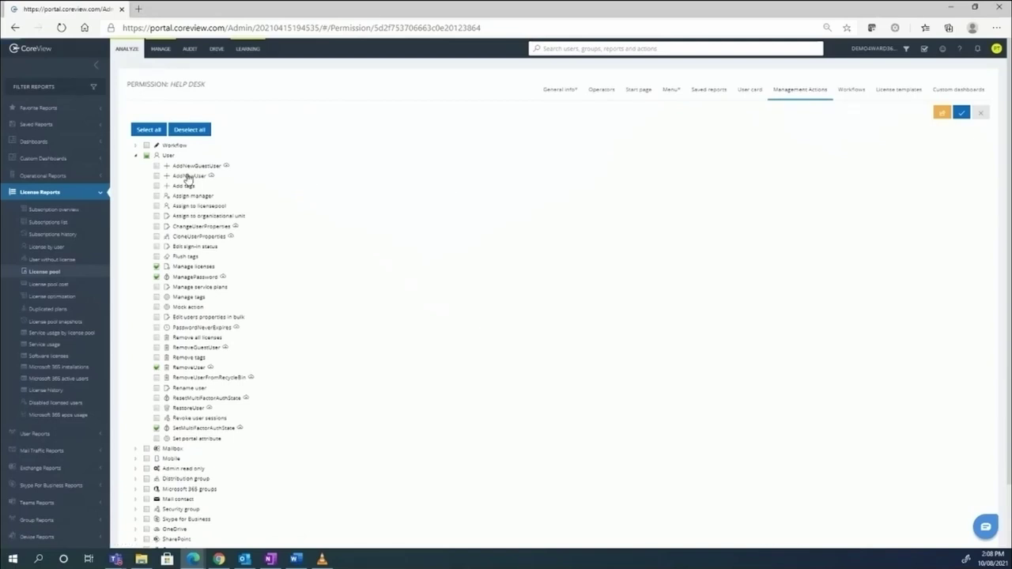
{"action": "left_click", "coordinate": [157, 176]}
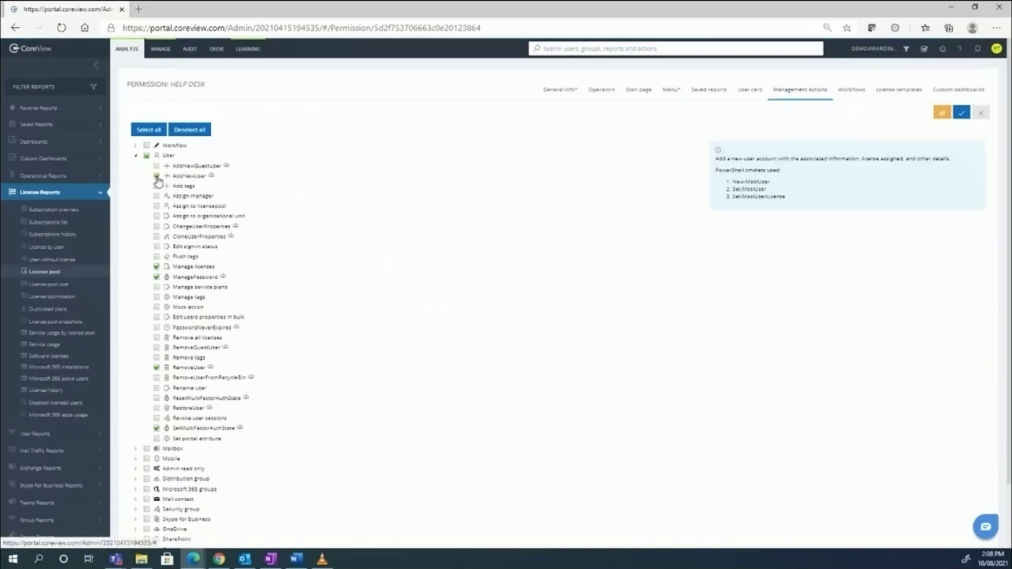
{"action": "scroll", "coordinate": [284, 233], "scroll_direction": "down", "scroll_amount": 2}
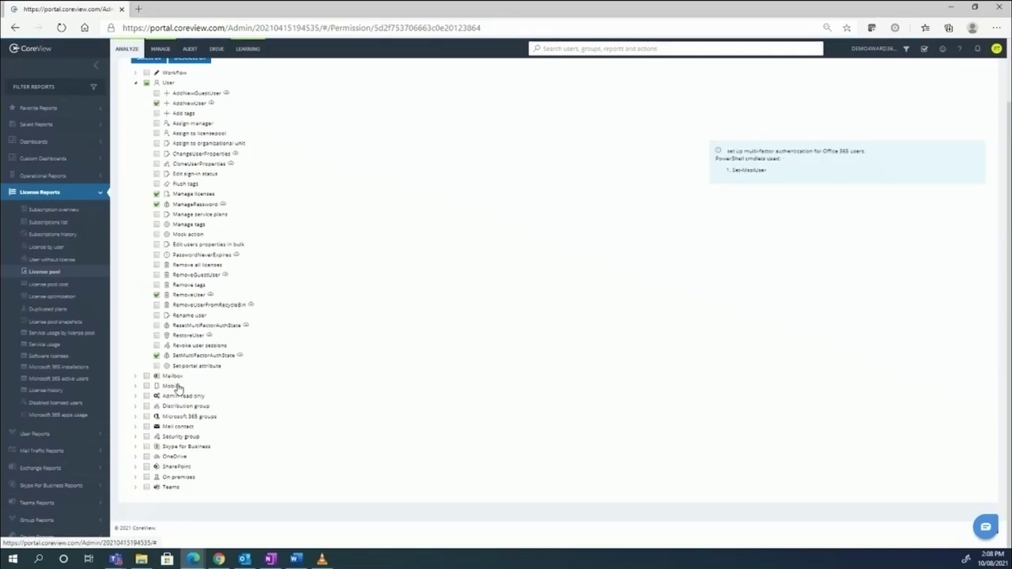
{"action": "left_click", "coordinate": [136, 488]}
{"action": "scroll", "coordinate": [150, 506], "scroll_direction": "down", "scroll_amount": 3}
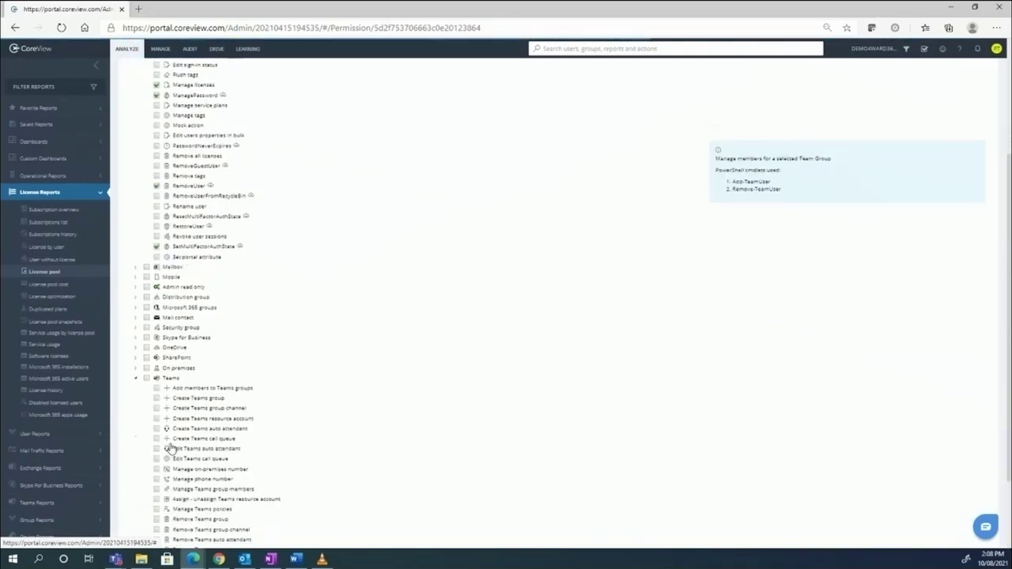
{"action": "scroll", "coordinate": [451, 337], "scroll_direction": "up", "scroll_amount": 5}
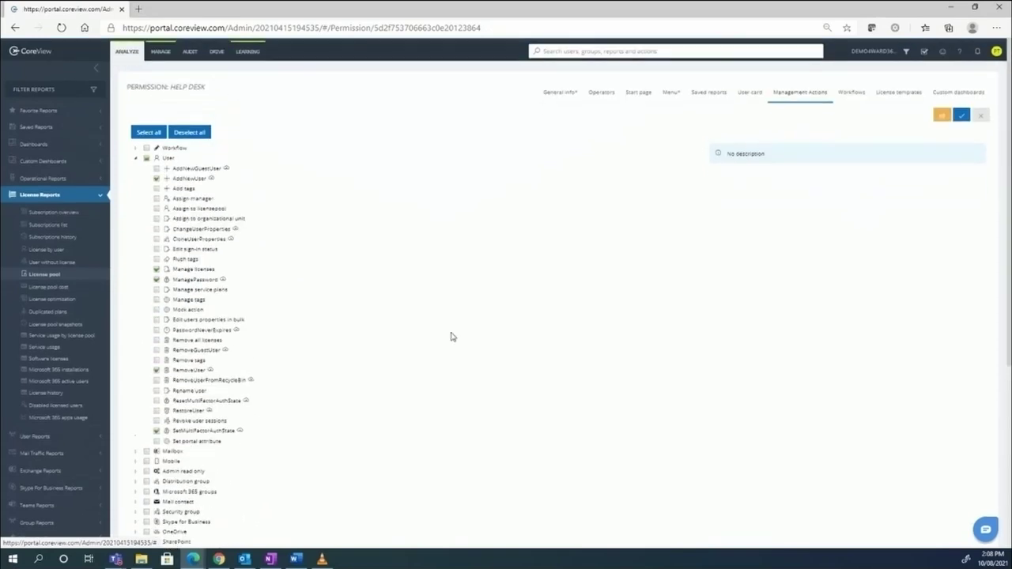
Enable the Onboarding New Employee workflow for the Help Desk permission and save the permission.
{"action": "left_click", "coordinate": [852, 91]}
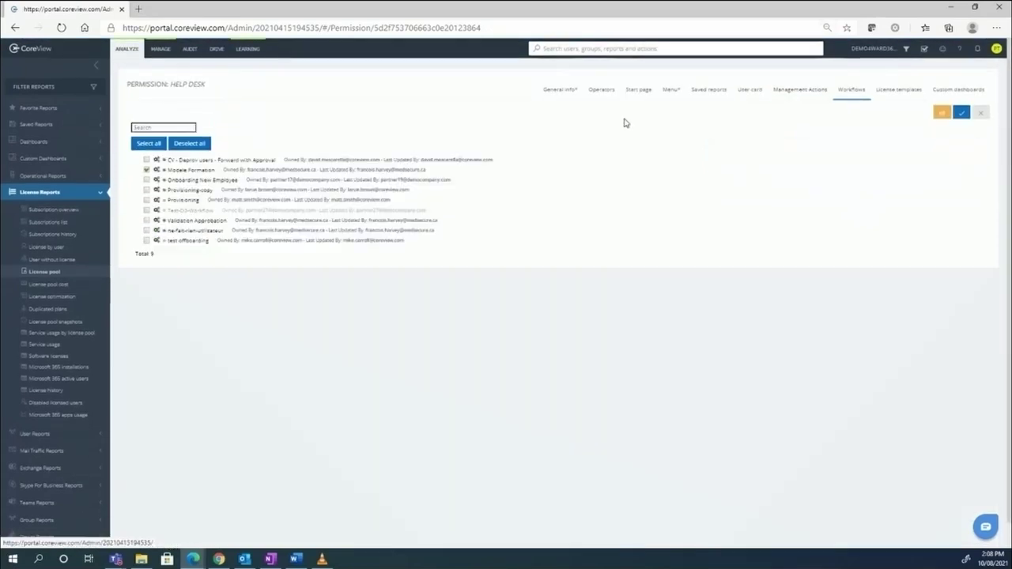
{"action": "left_click", "coordinate": [147, 181]}
{"action": "left_click", "coordinate": [962, 116]}
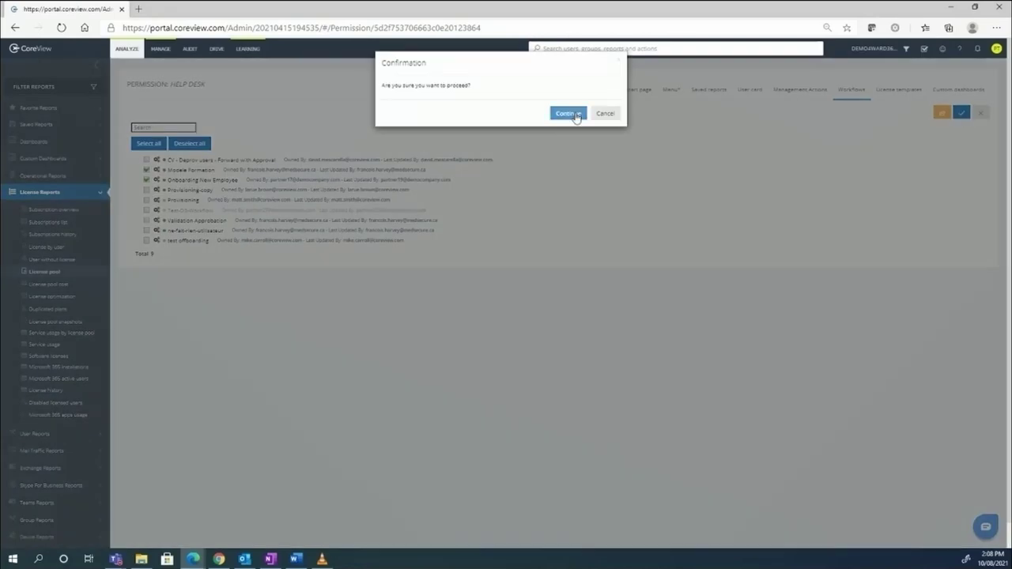